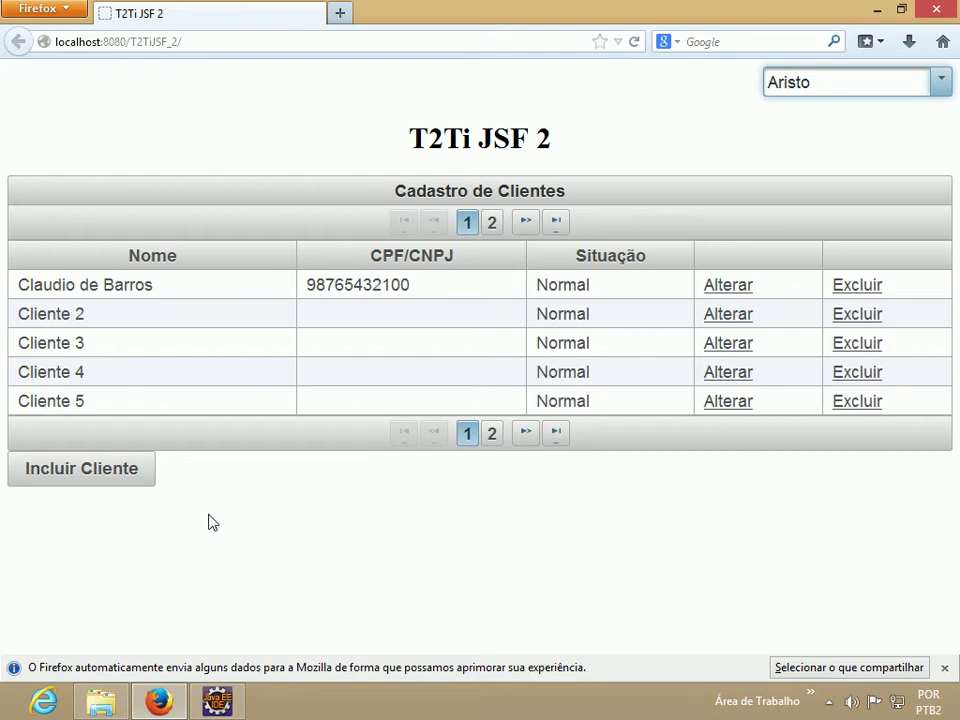
Register a new client with a full name and an 11-digit CPF/CNPJ number.
click(93, 479)
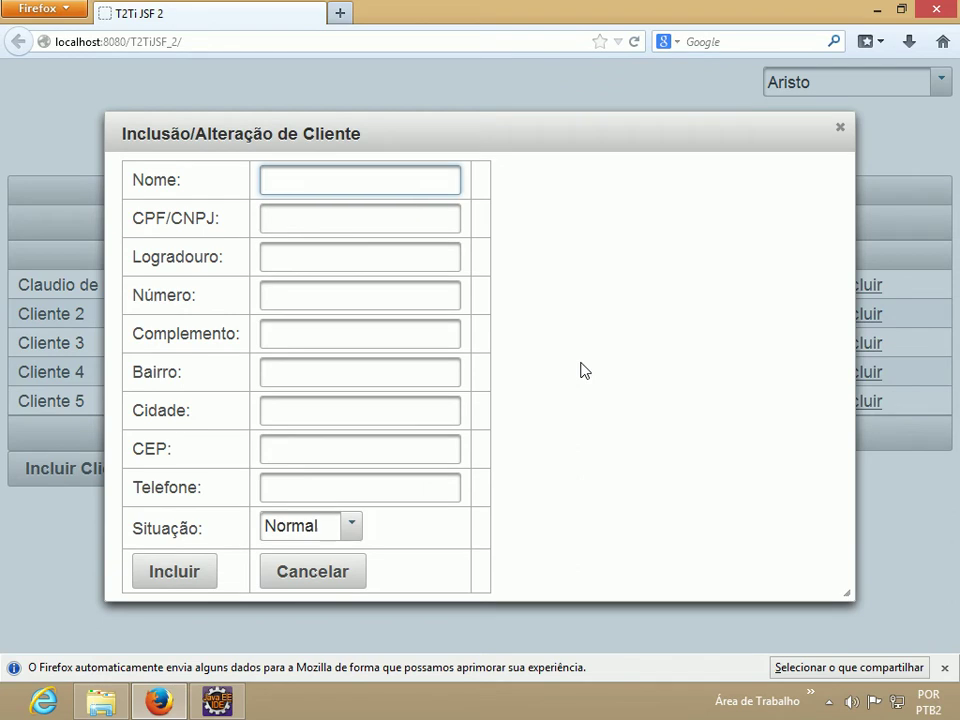
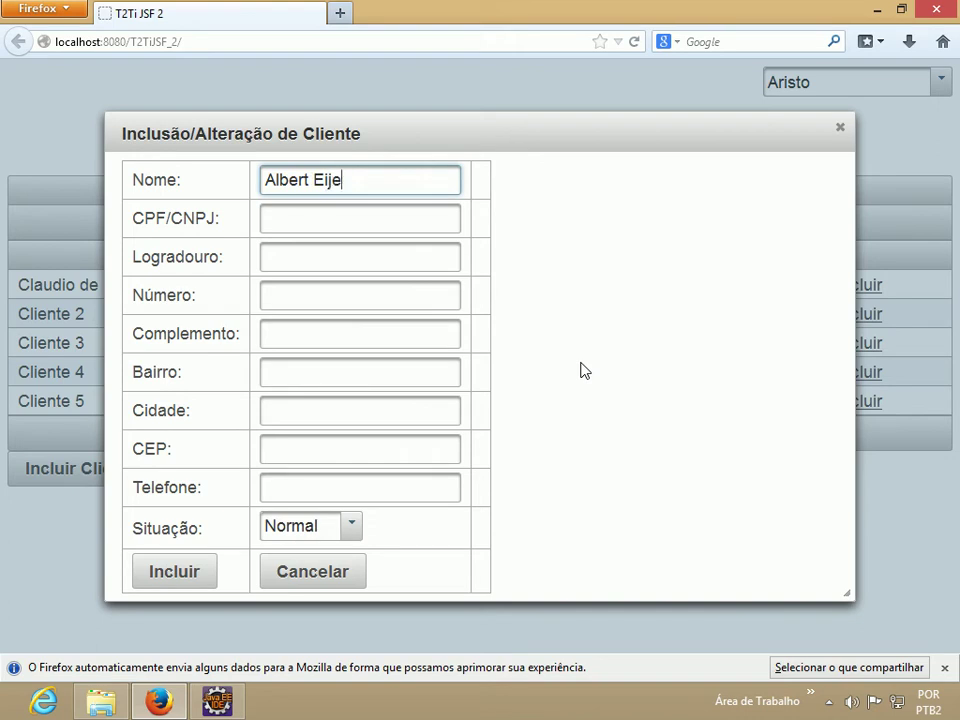
click(388, 220)
text(12345678900)
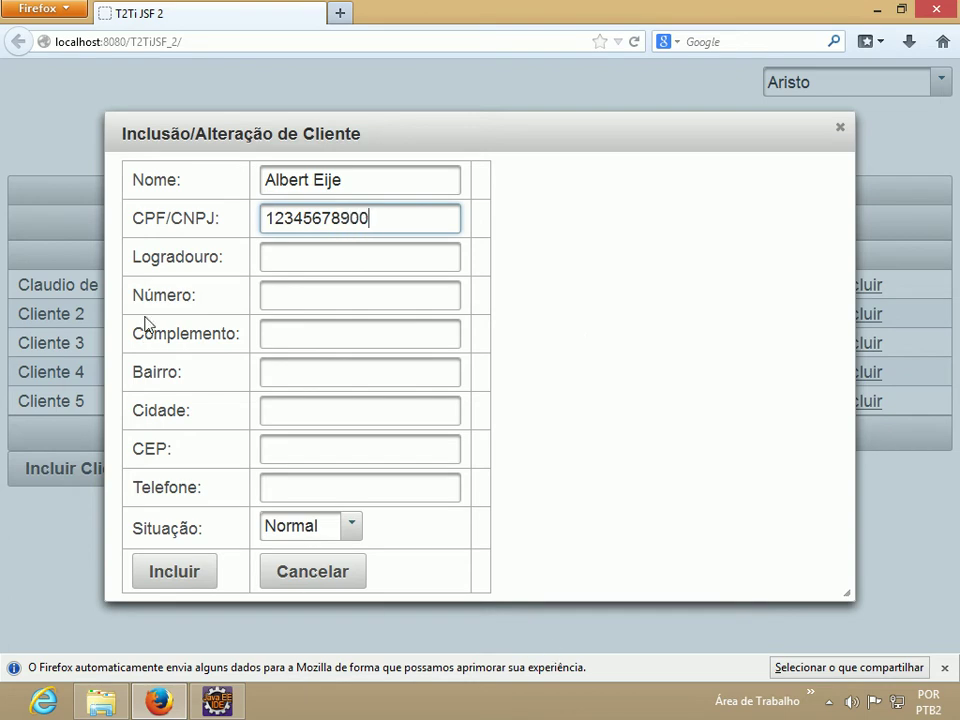
click(158, 570)
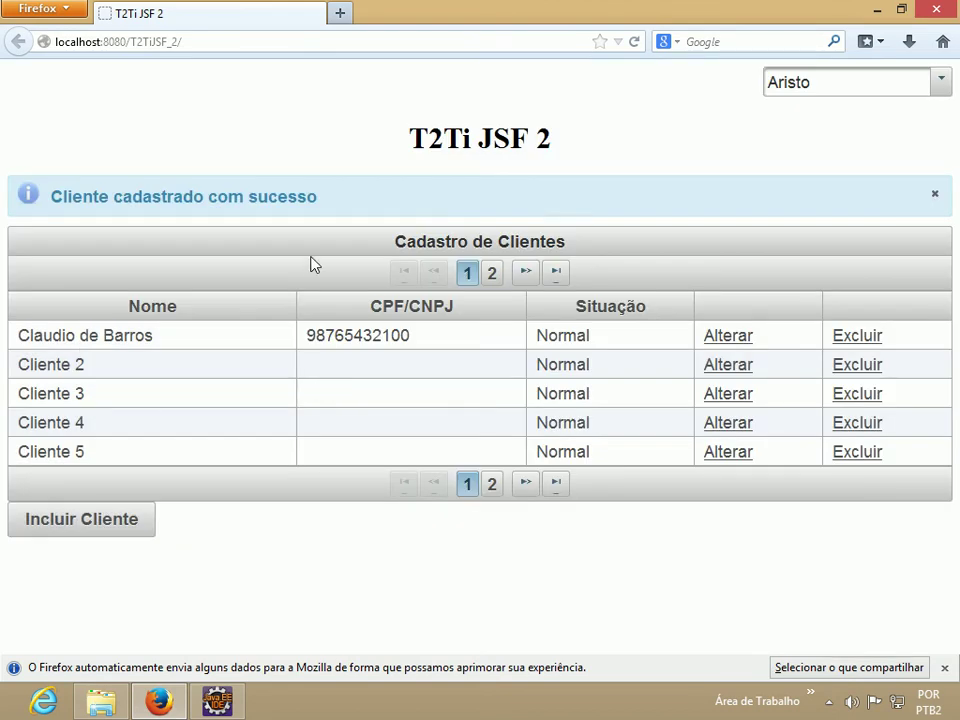
Highlight the success message, then page the client table forward to page 2.
drag(321, 202, 50, 197)
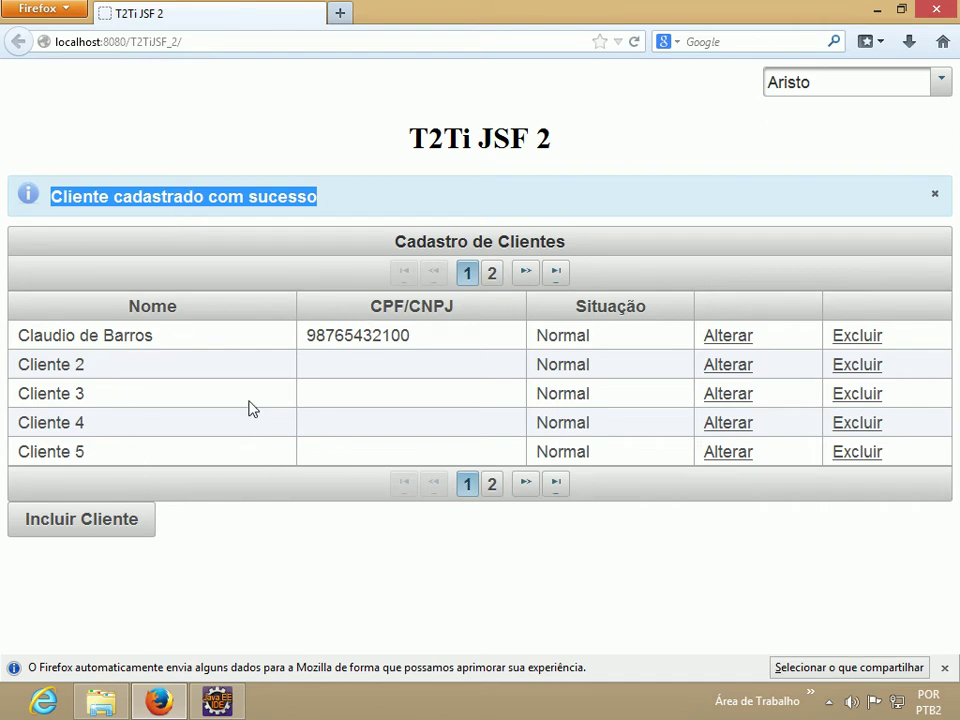
click(251, 553)
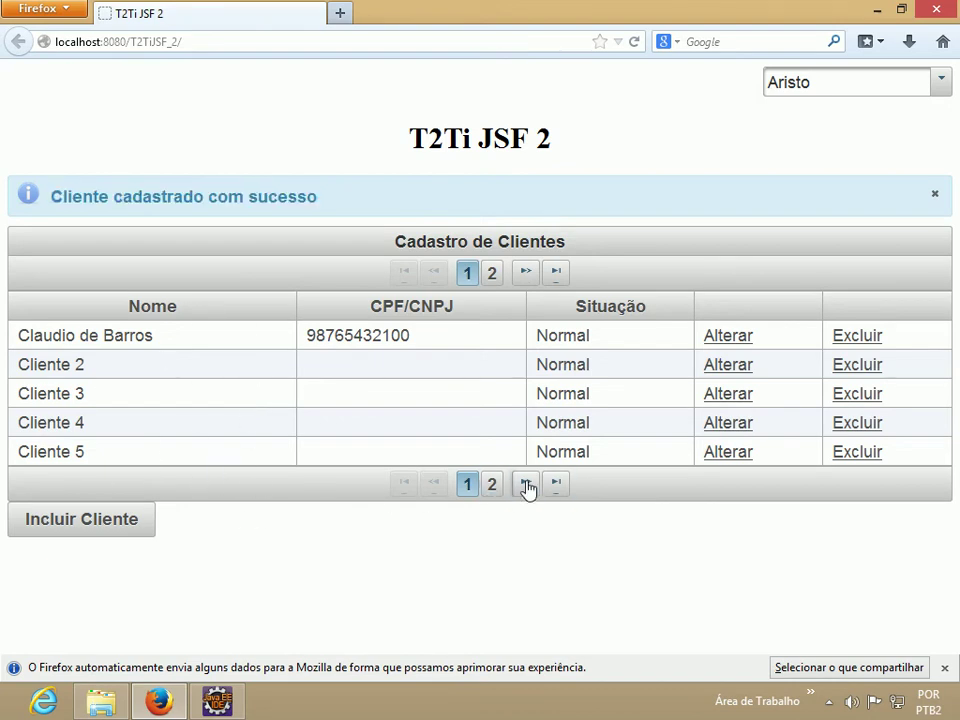
click(491, 274)
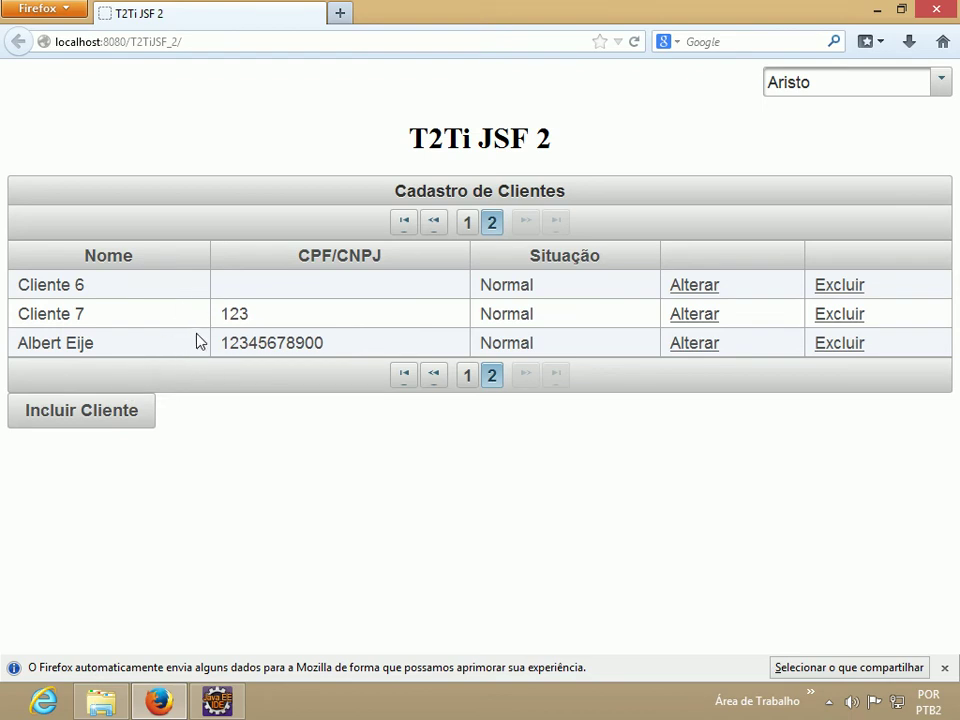
Fill in a Logradouro street for the newly added client and save the change.
click(692, 345)
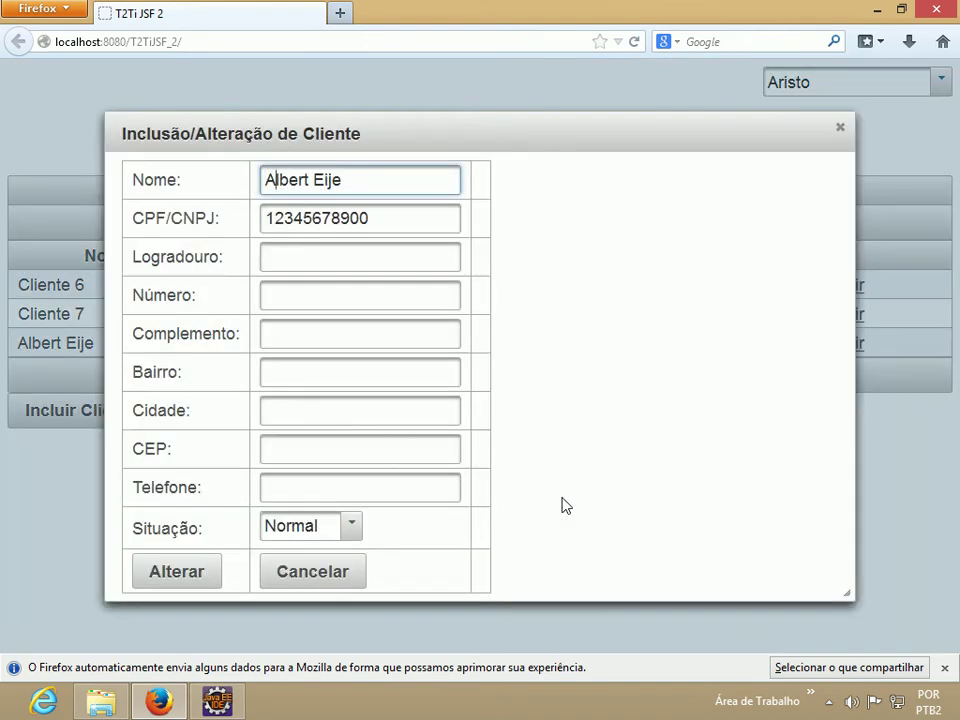
key(Tab)
key(Tab)
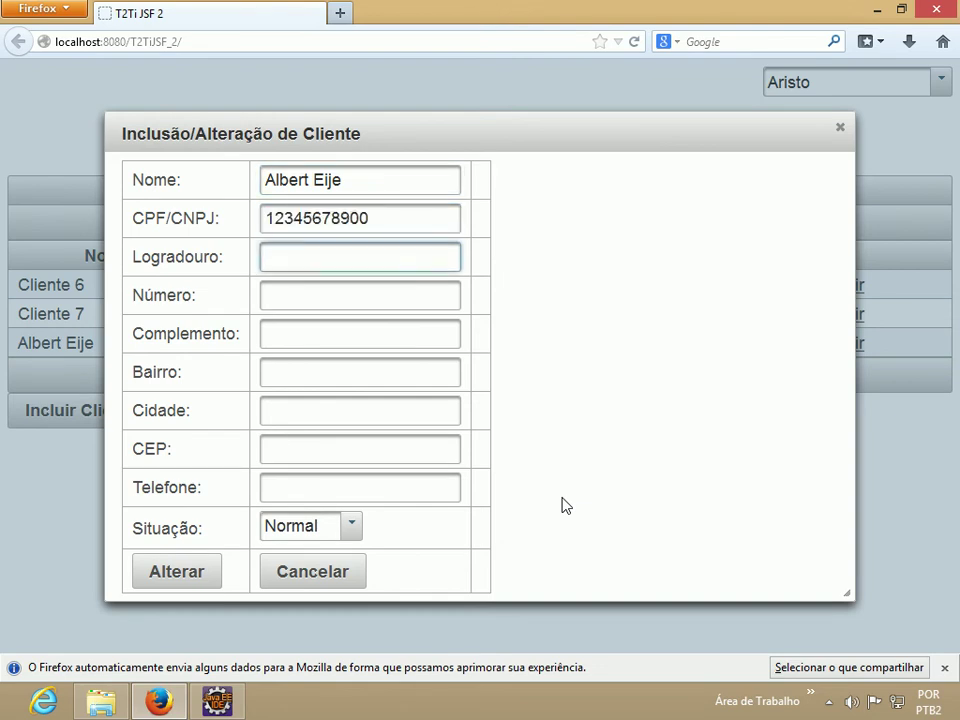
text(Rua 1)
click(199, 582)
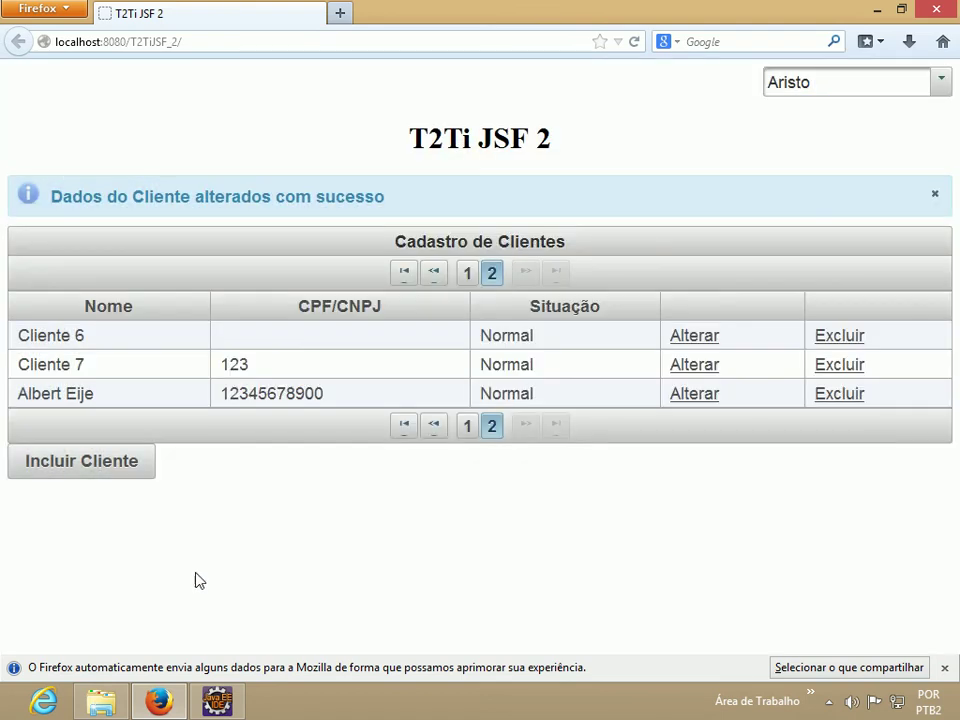
Delete the newly added client, confirming with Sim, and highlight the deletion message.
click(846, 398)
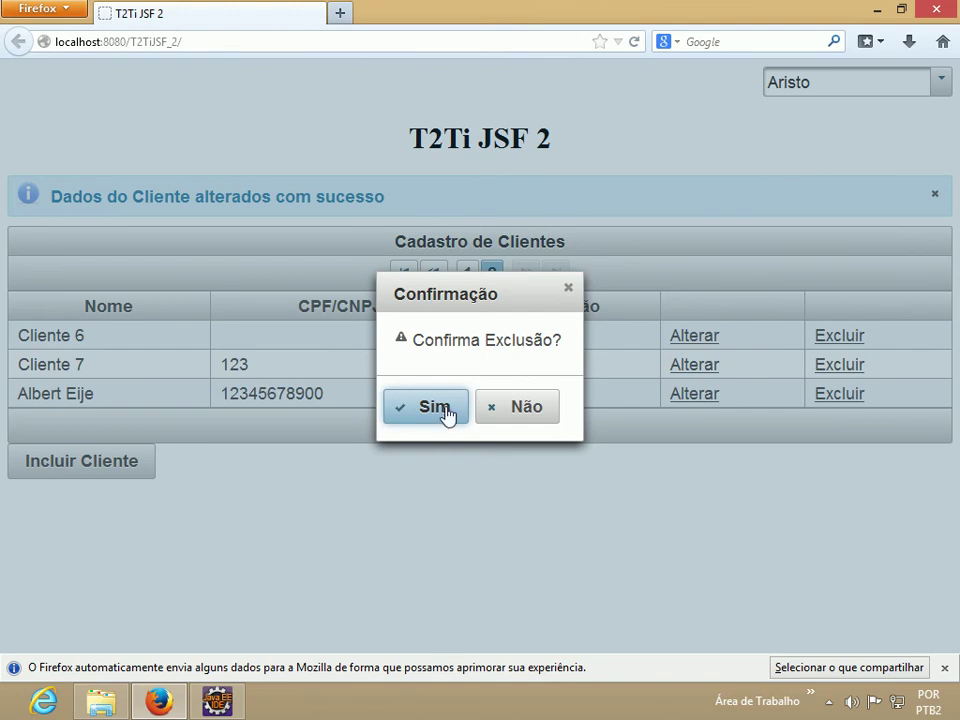
click(445, 410)
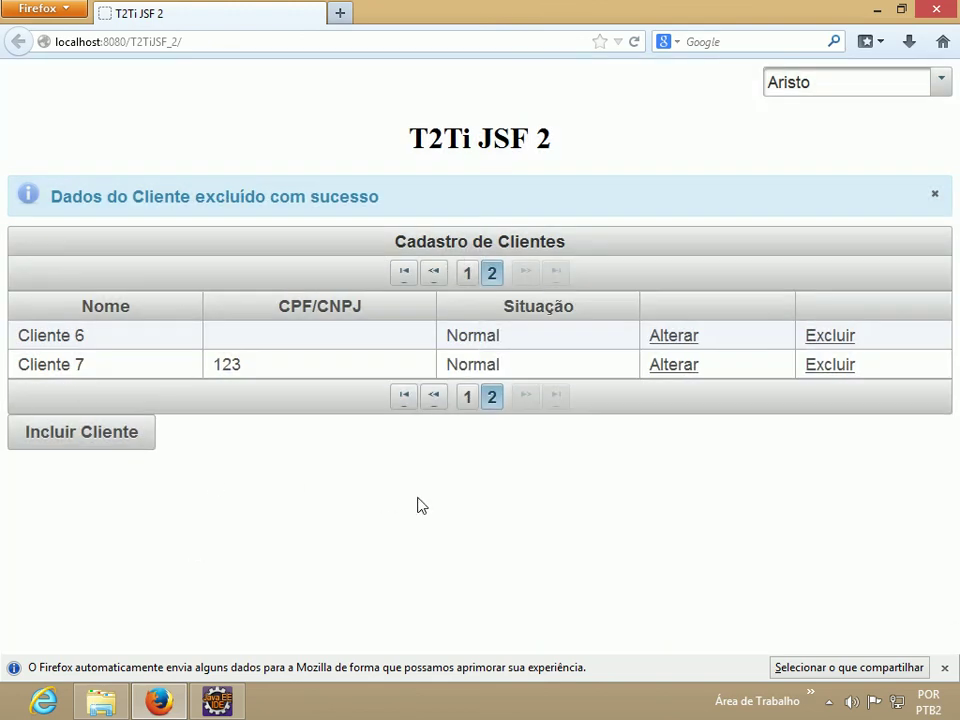
drag(386, 199, 51, 207)
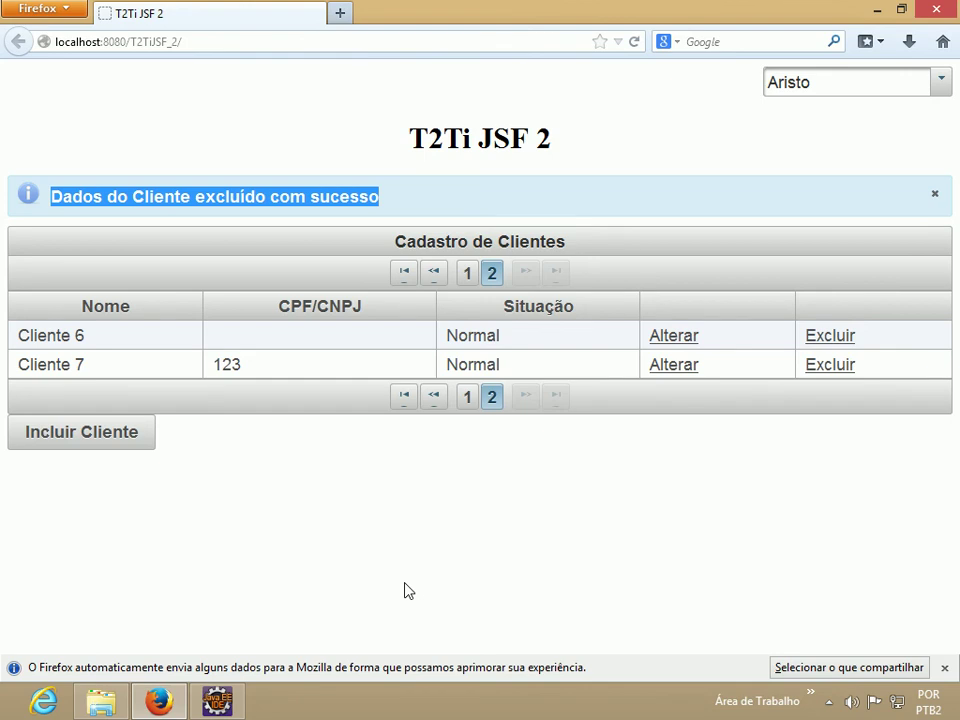
Submit a blank new-client form to trigger the name-required error, then cancel it.
click(118, 440)
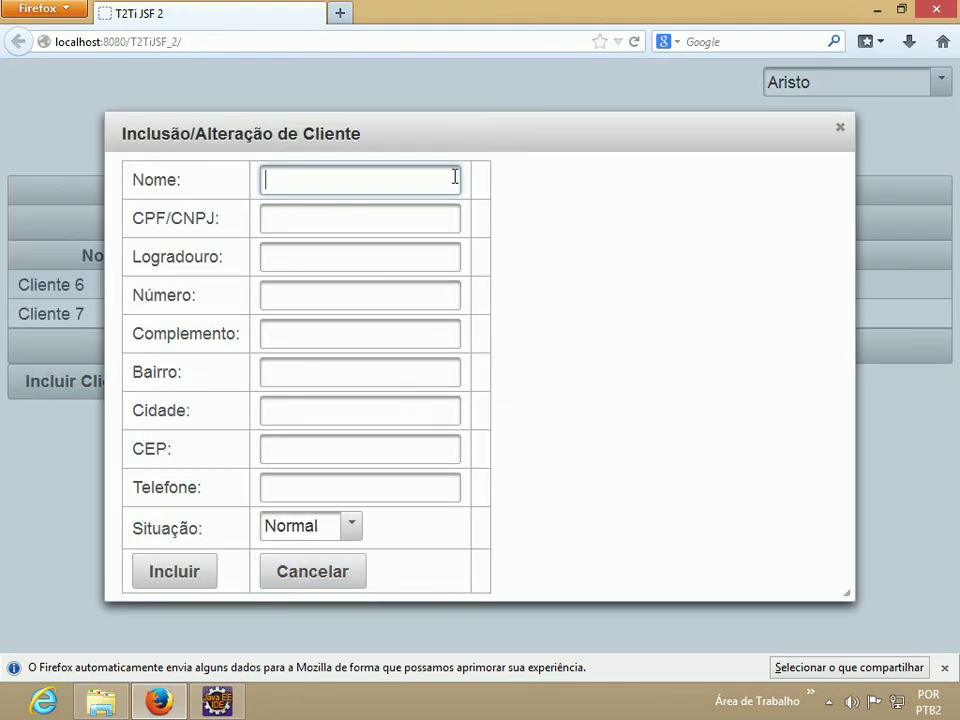
click(180, 569)
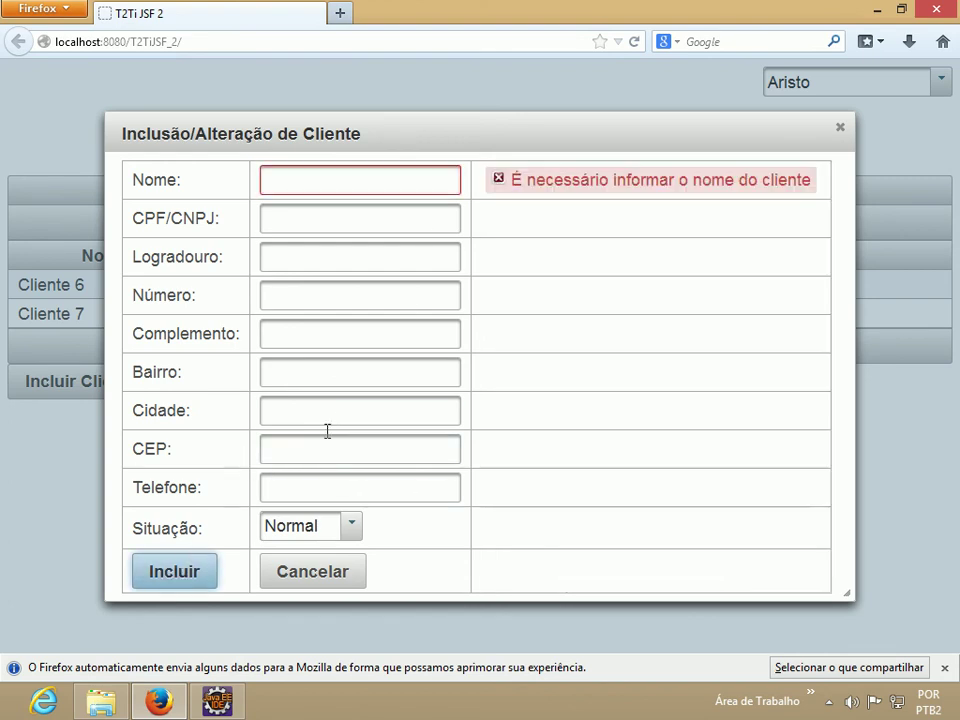
drag(812, 182, 513, 196)
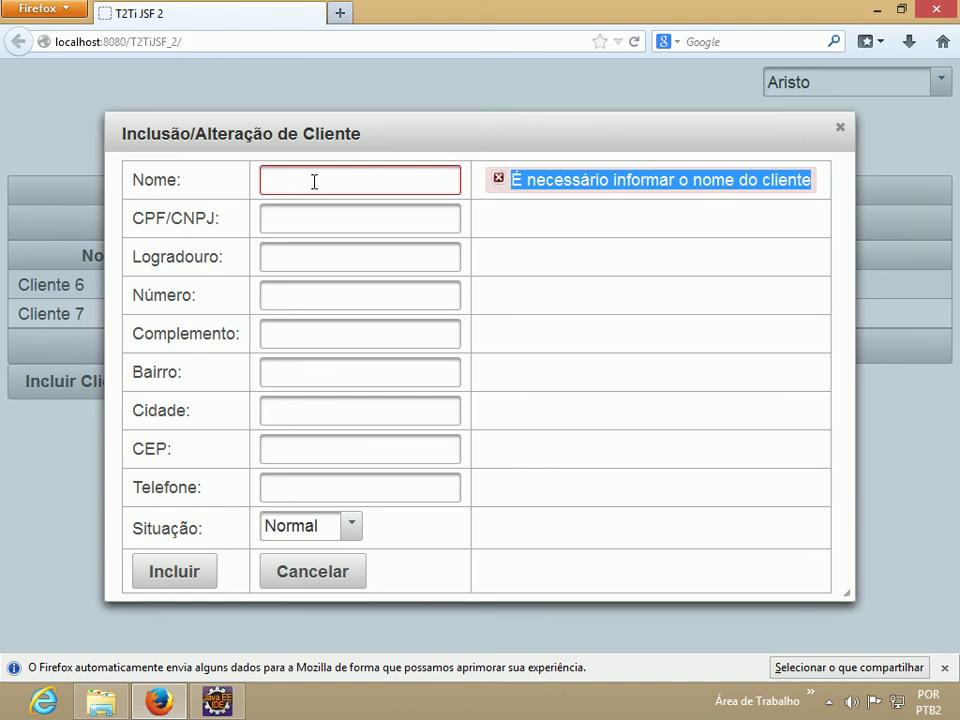
click(653, 177)
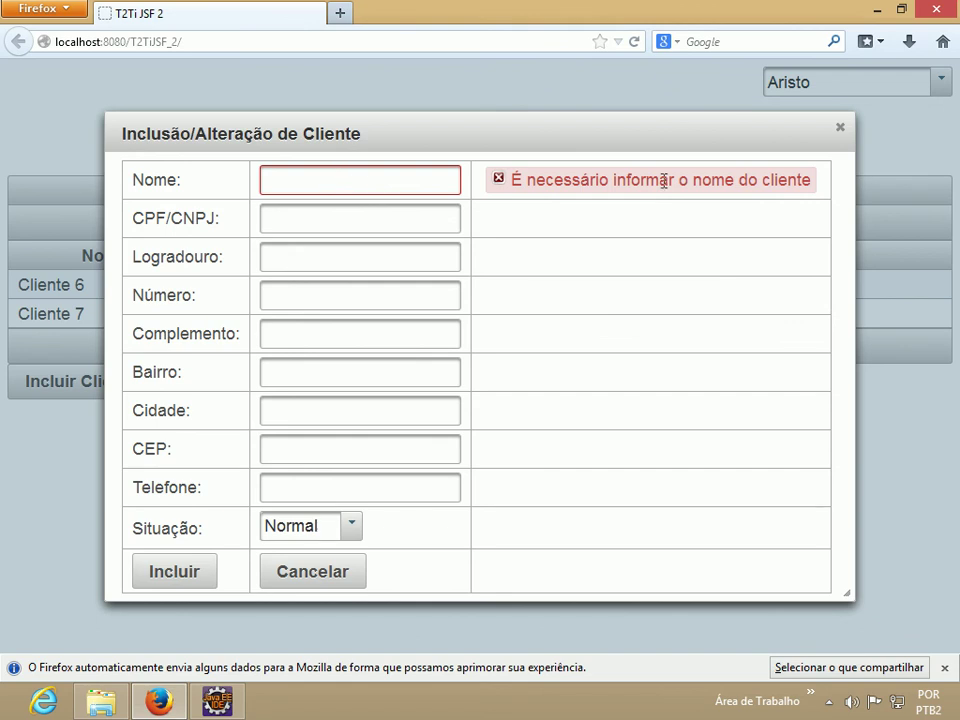
click(297, 572)
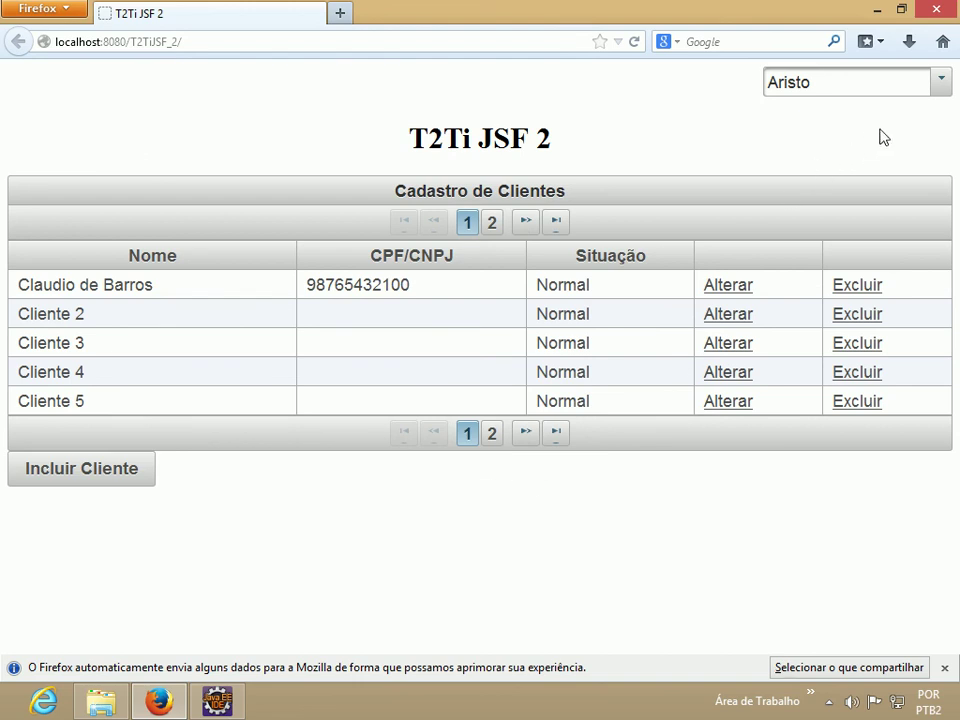
Switch the page theme to Black-Tie and preview it on the new-client form.
click(940, 88)
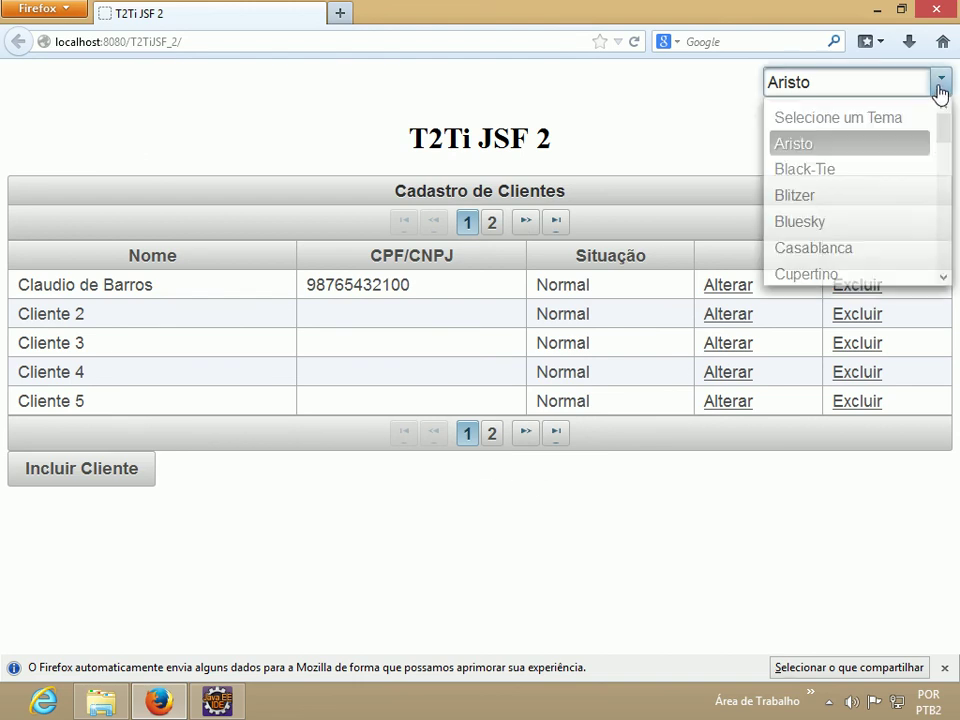
click(862, 170)
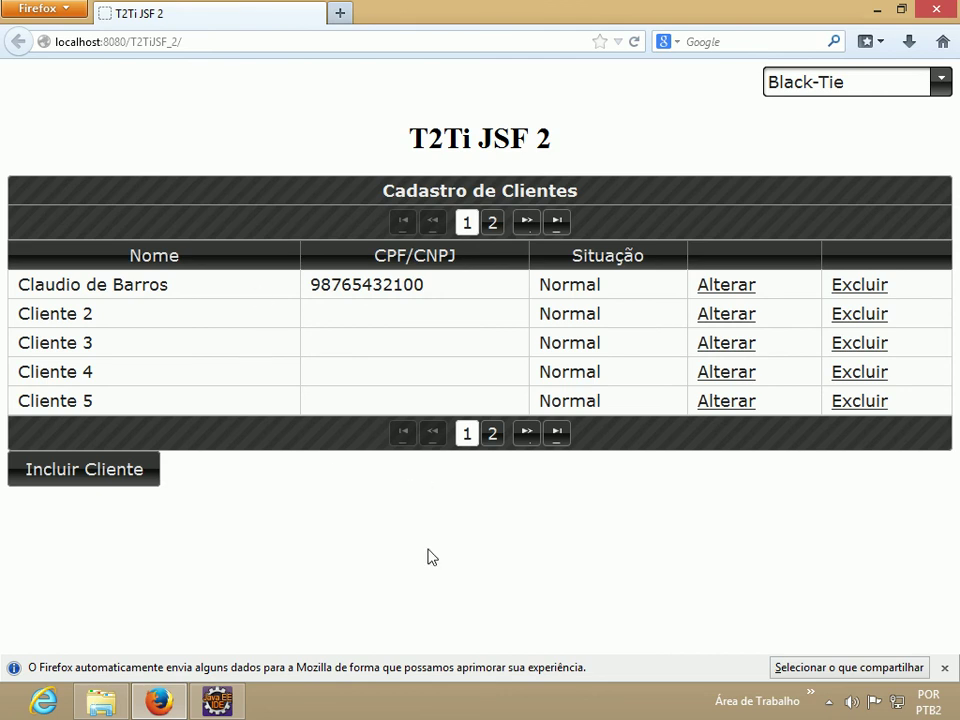
click(103, 474)
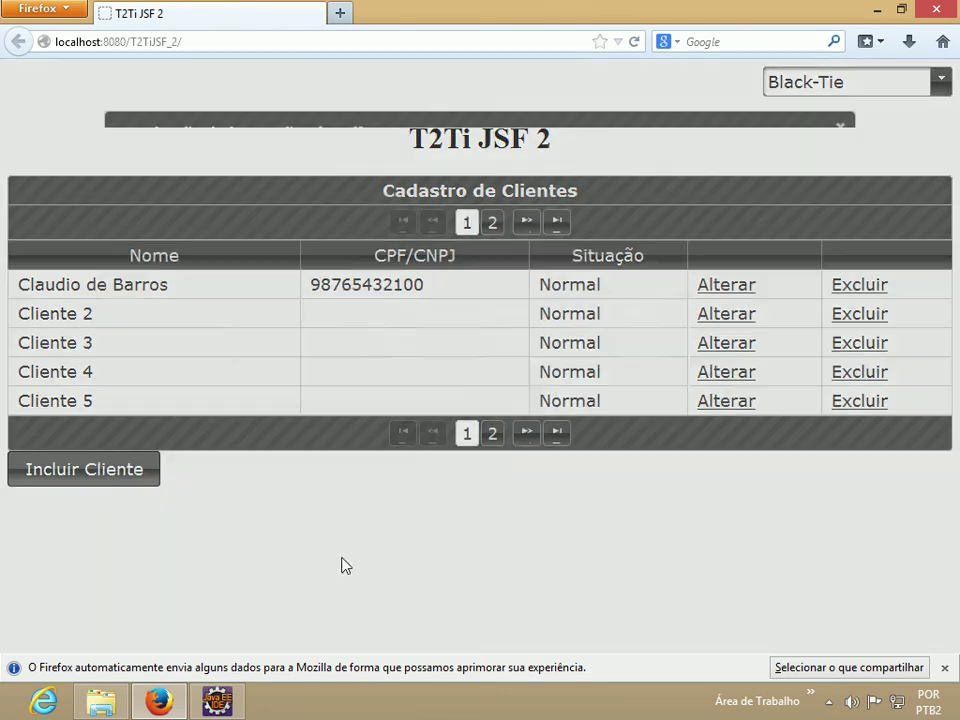
click(350, 568)
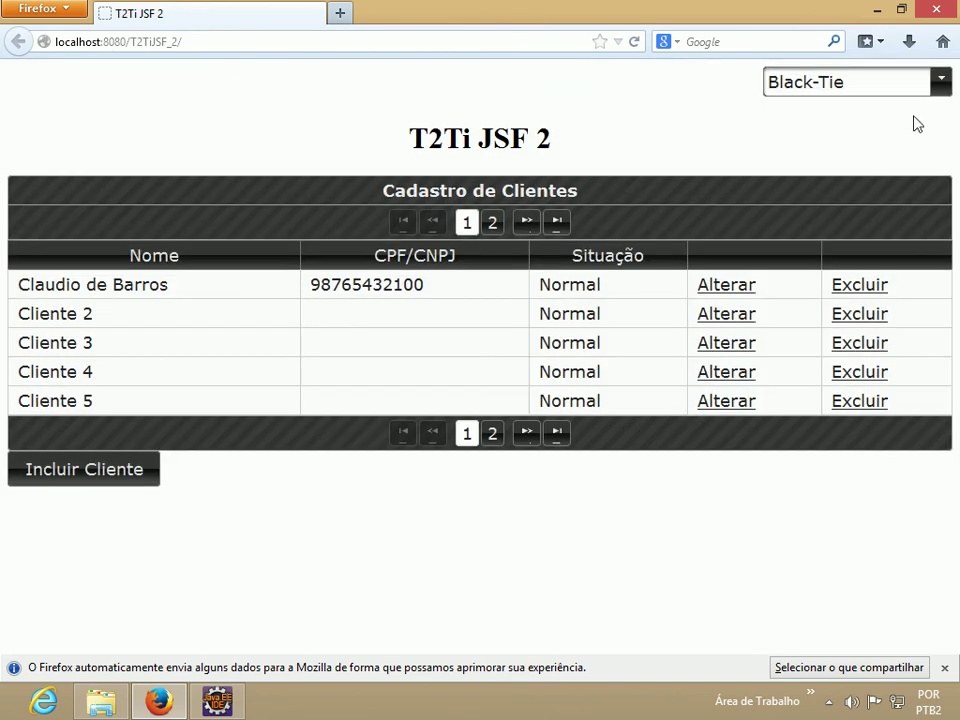
Try the Blitzer theme, then settle on Bluesky and preview the client form.
click(940, 82)
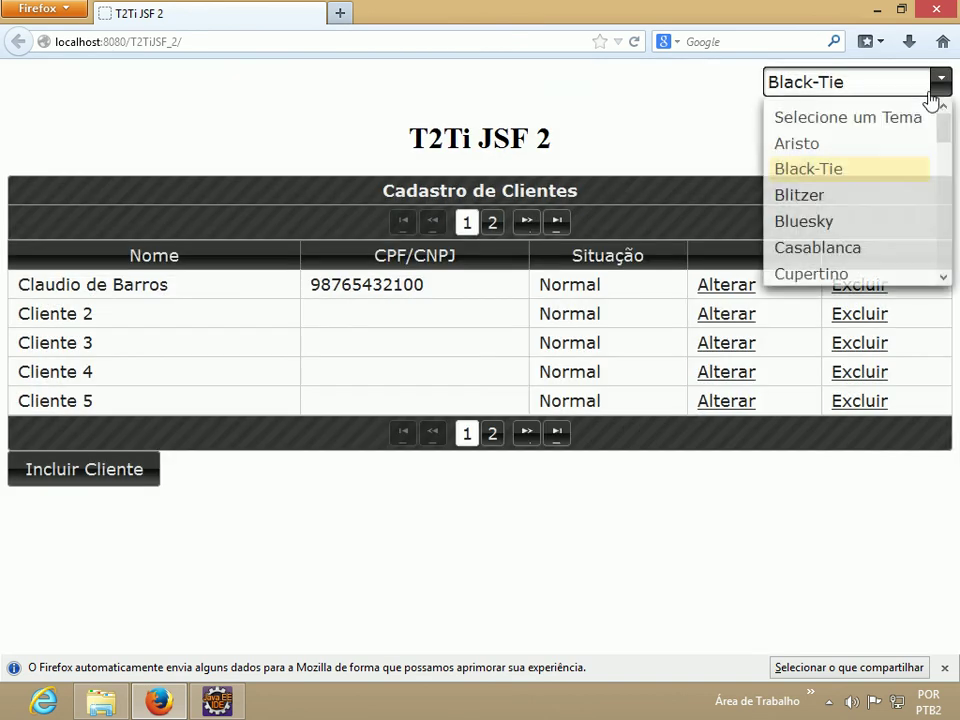
click(820, 196)
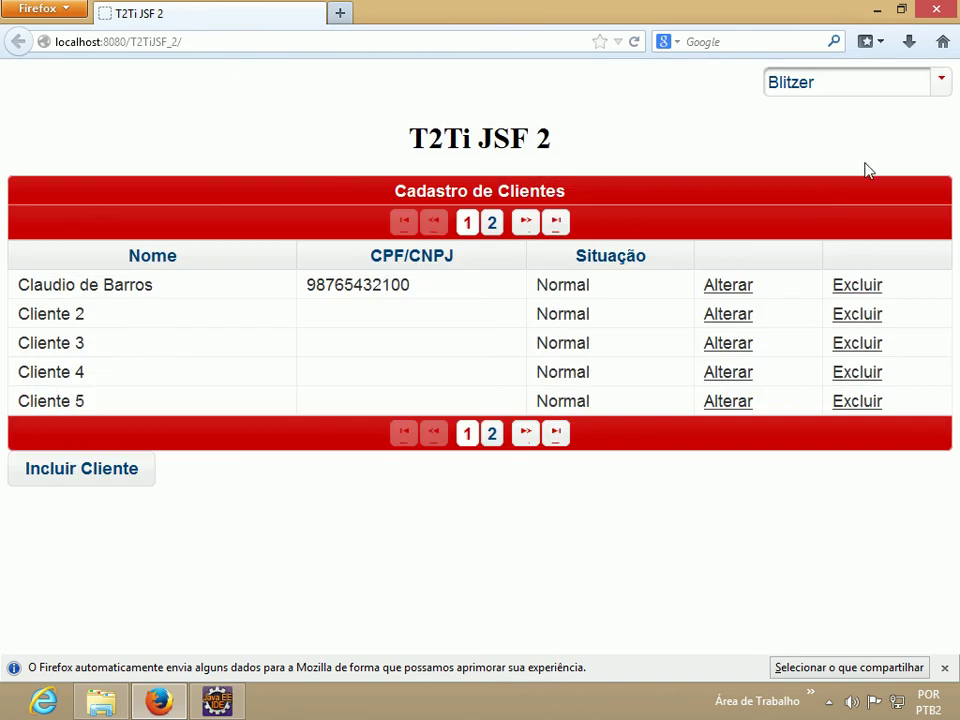
click(938, 89)
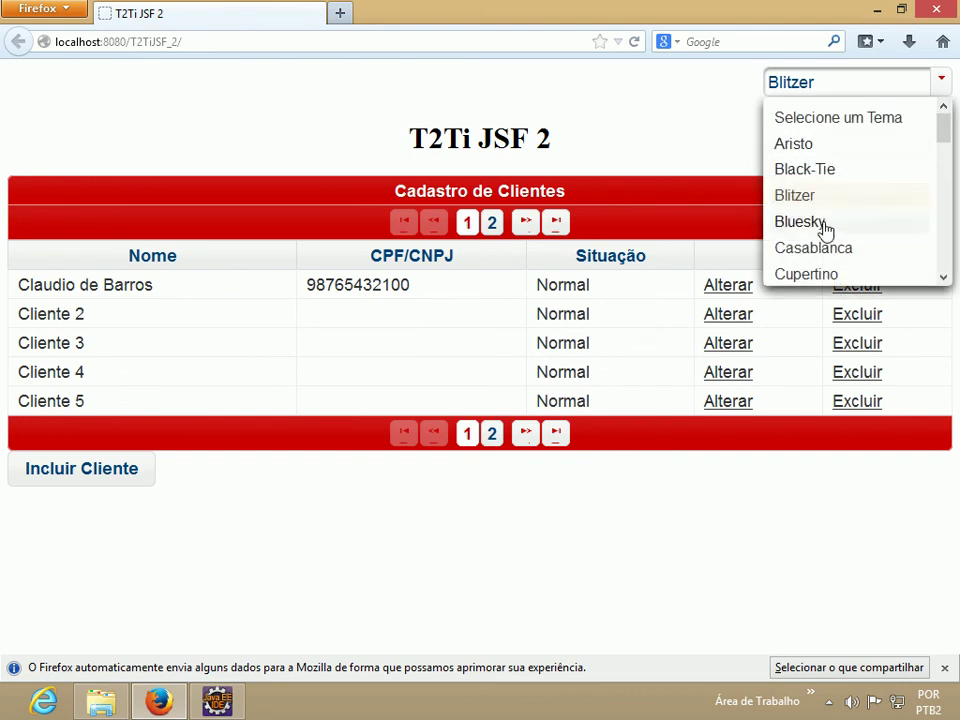
click(823, 224)
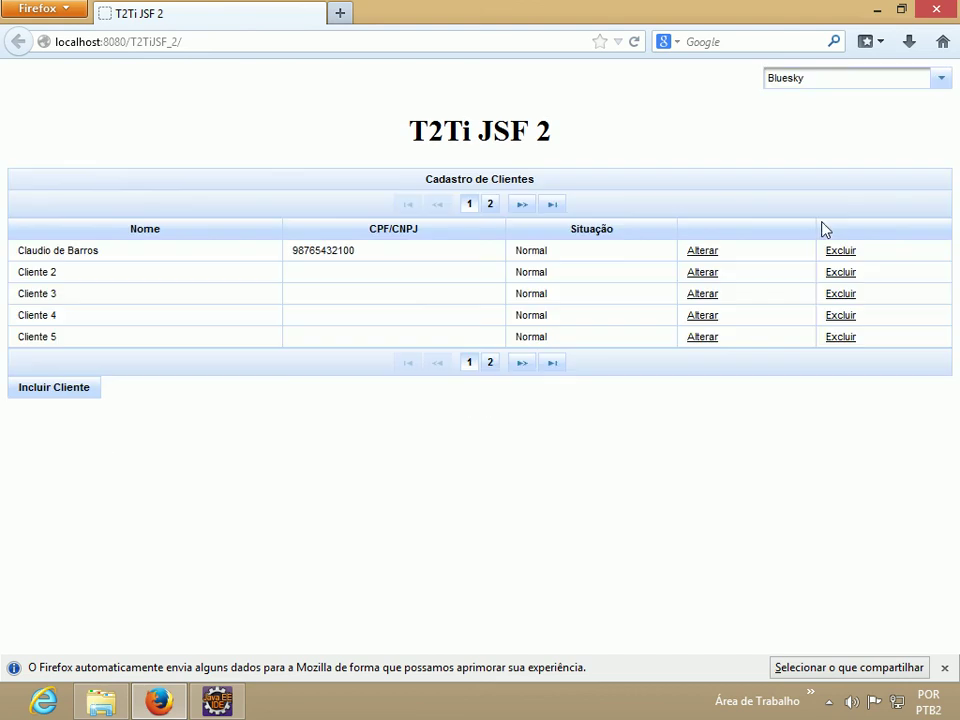
click(66, 389)
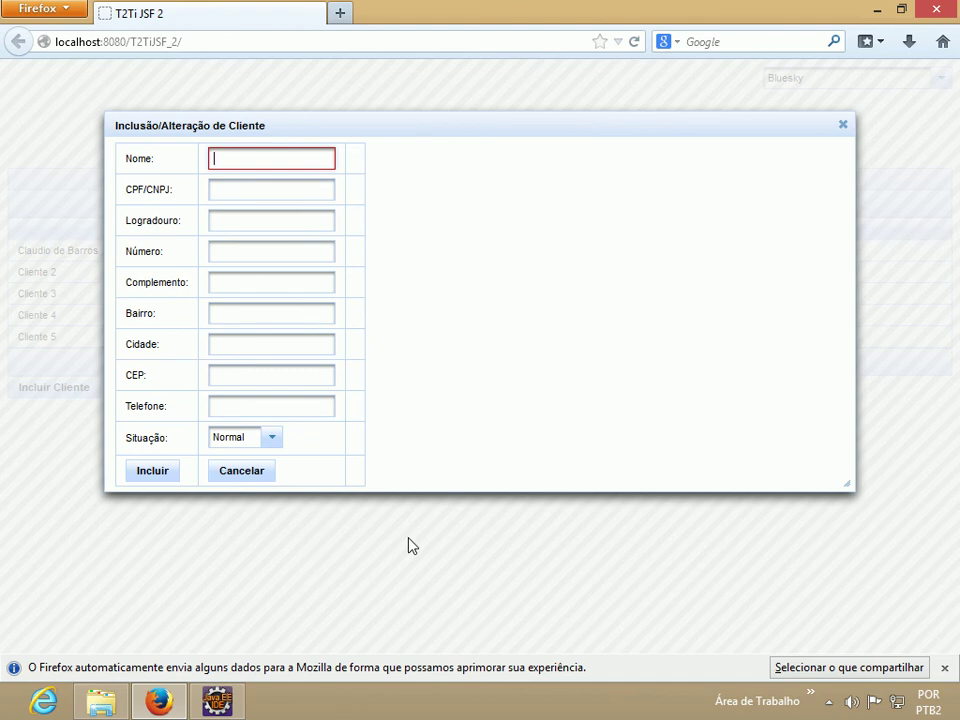
click(242, 479)
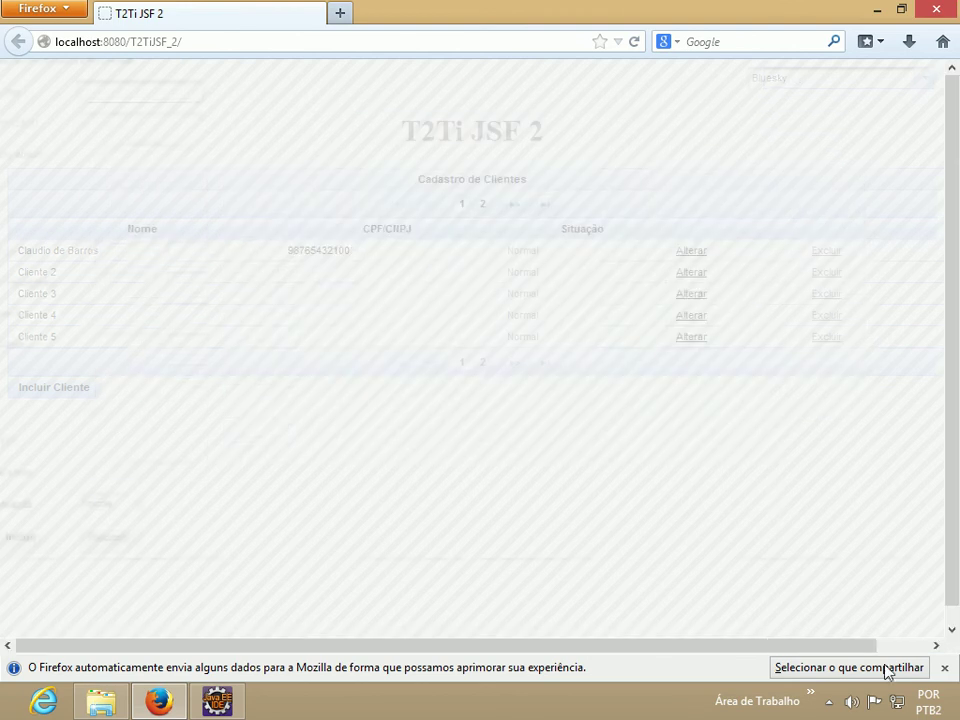